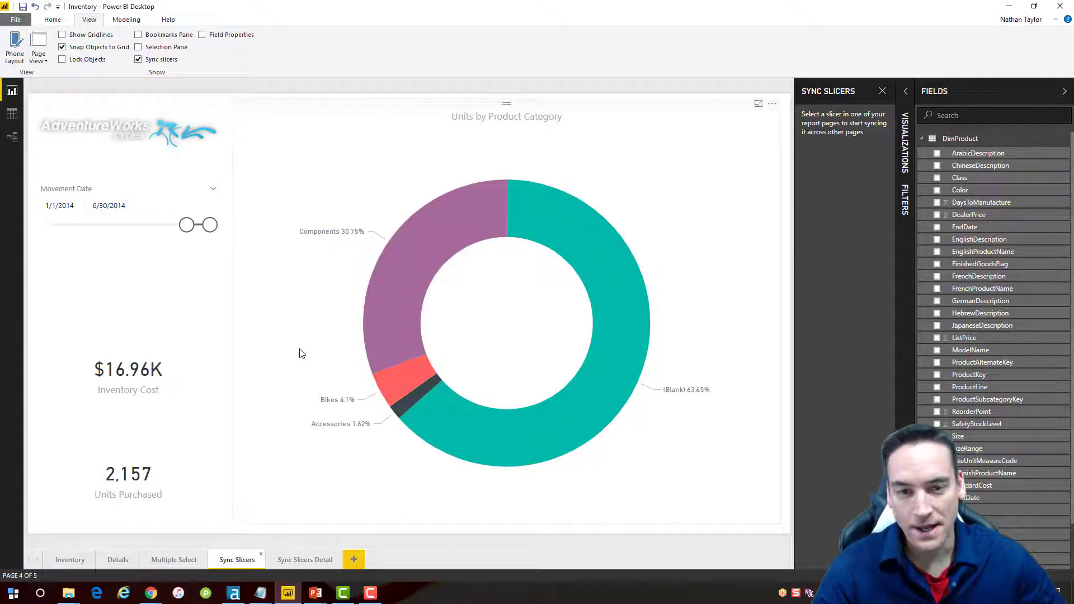
Close the Sync slicers pane, then turn it back on from the View ribbon.
click(884, 92)
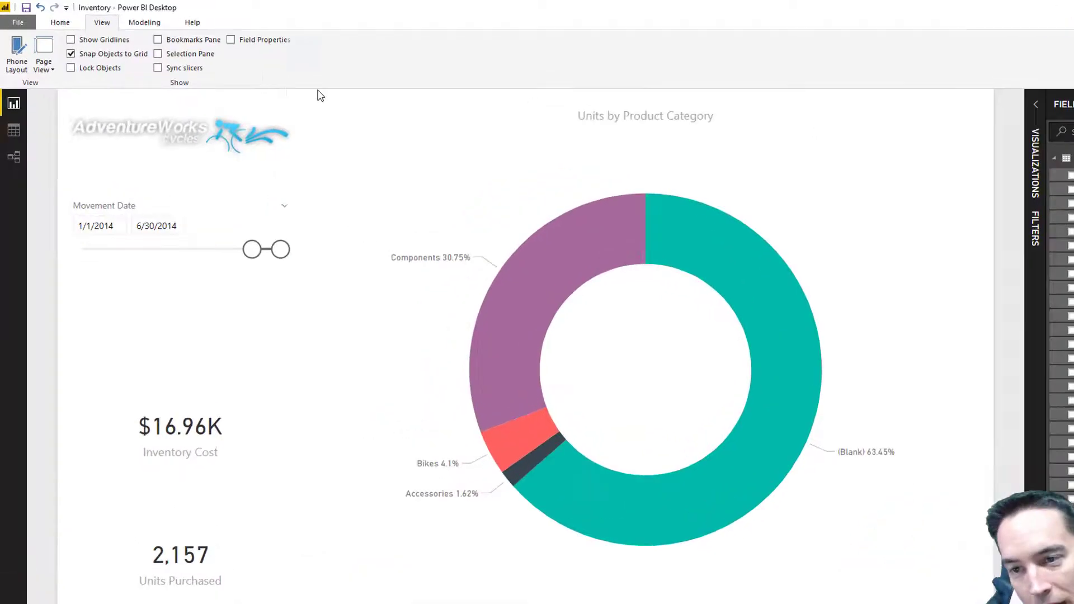
click(64, 19)
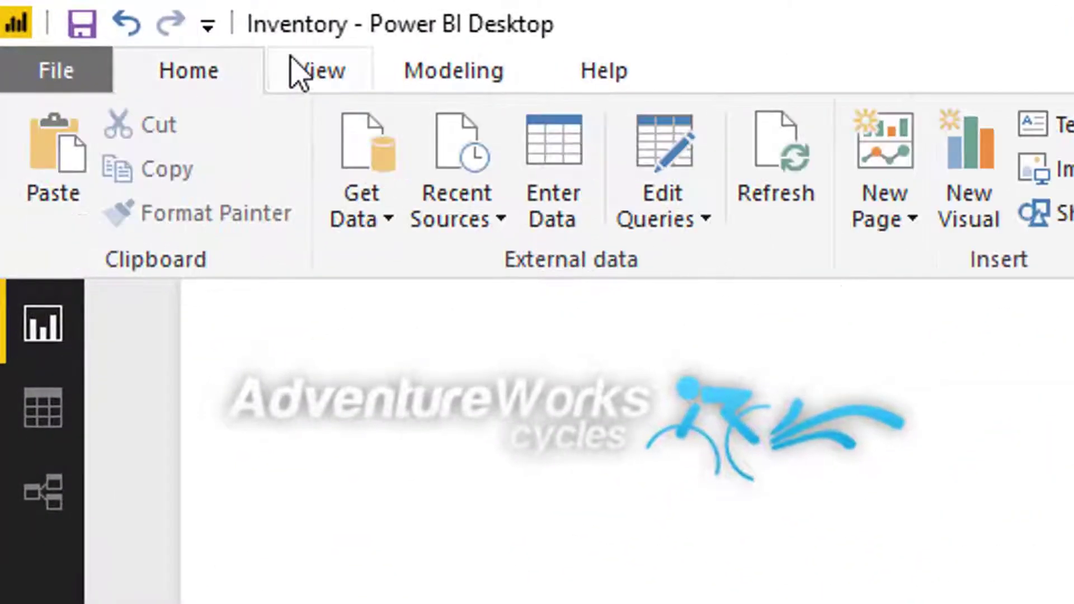
click(316, 69)
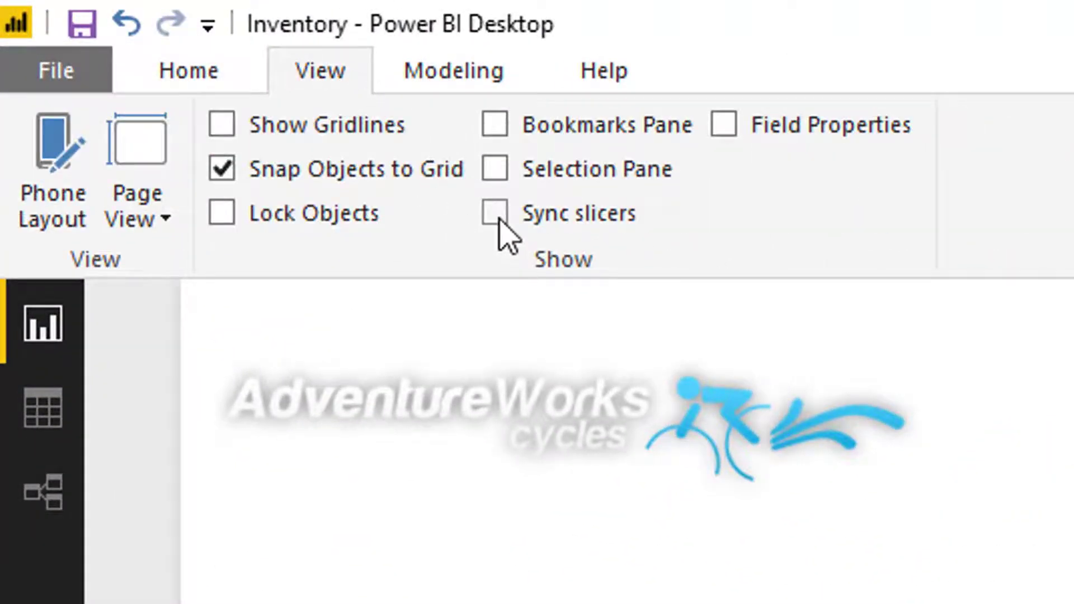
click(497, 215)
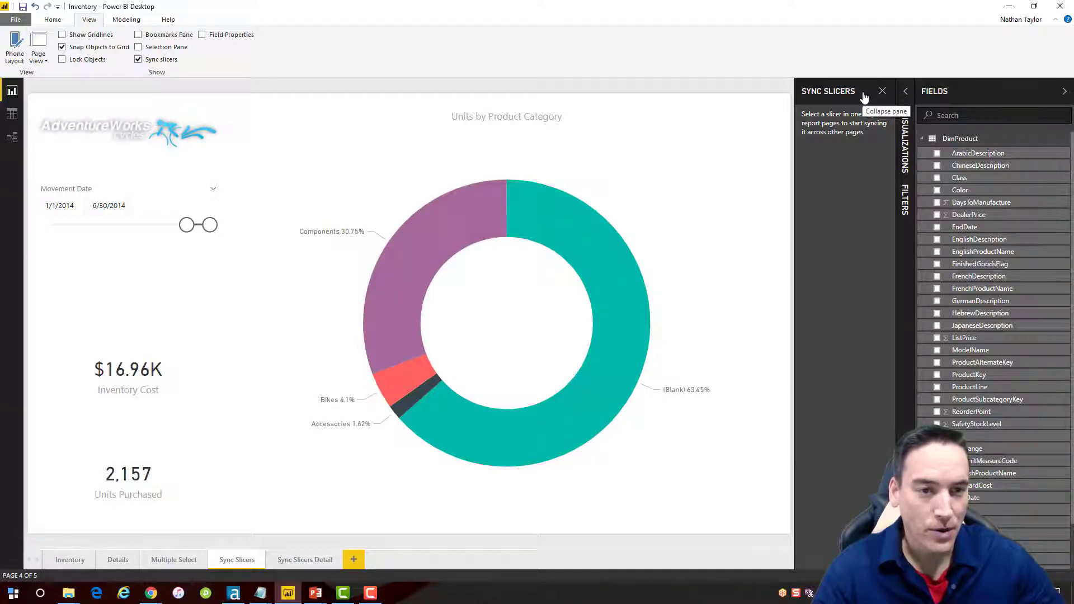
Add an empty slicer below the Movement Date slicer, sized to uncover the Inventory Cost card.
click(905, 93)
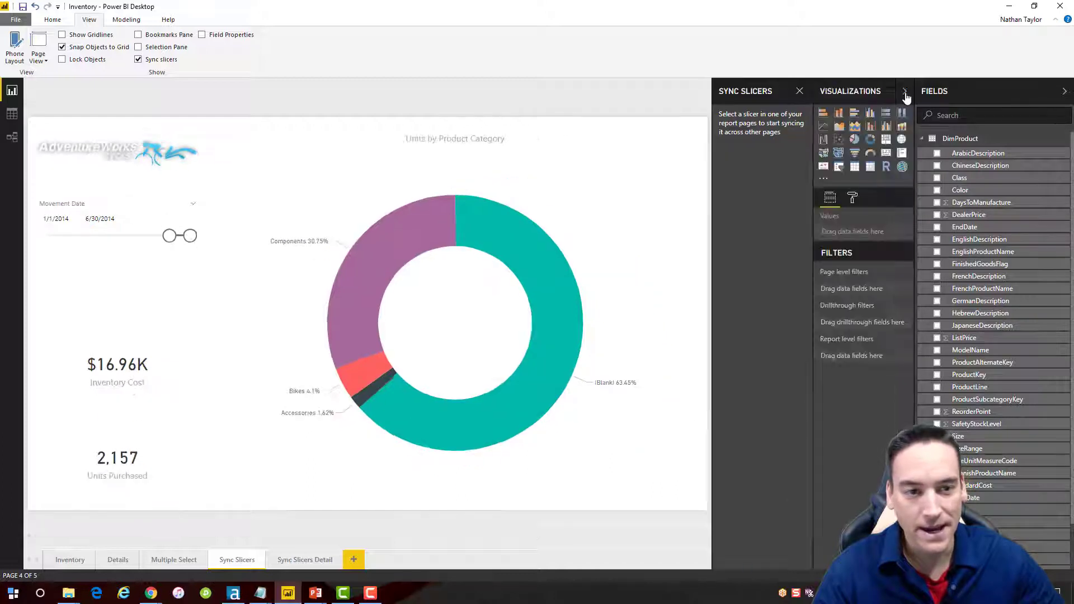
click(840, 169)
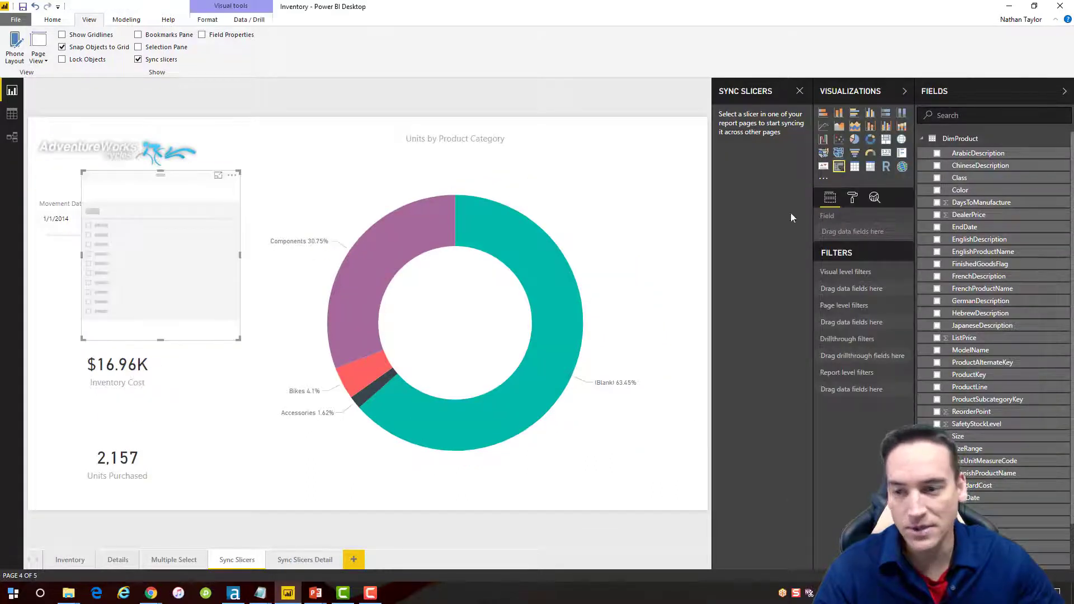
drag(190, 178, 165, 268)
click(904, 91)
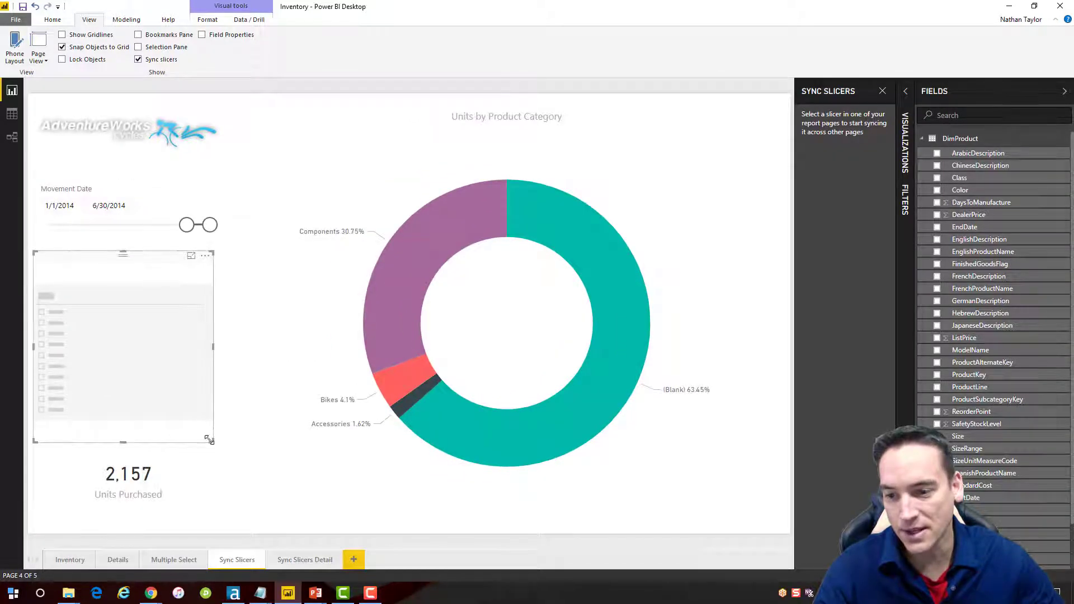
drag(123, 443, 132, 329)
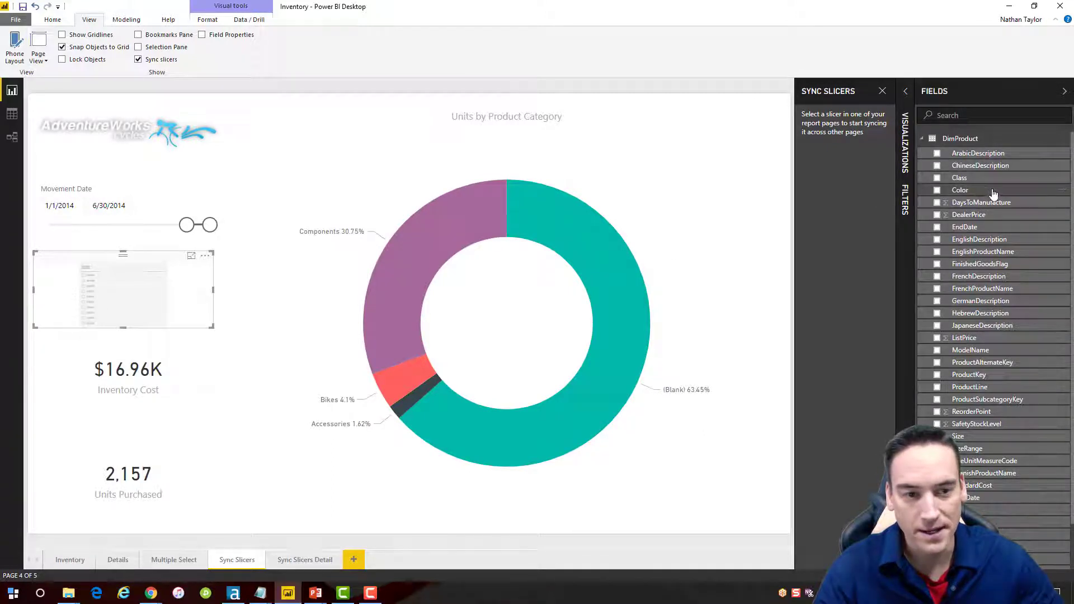
Fill the new slicer with the Color field and switch it to the Dropdown layout.
drag(964, 199, 132, 293)
click(203, 270)
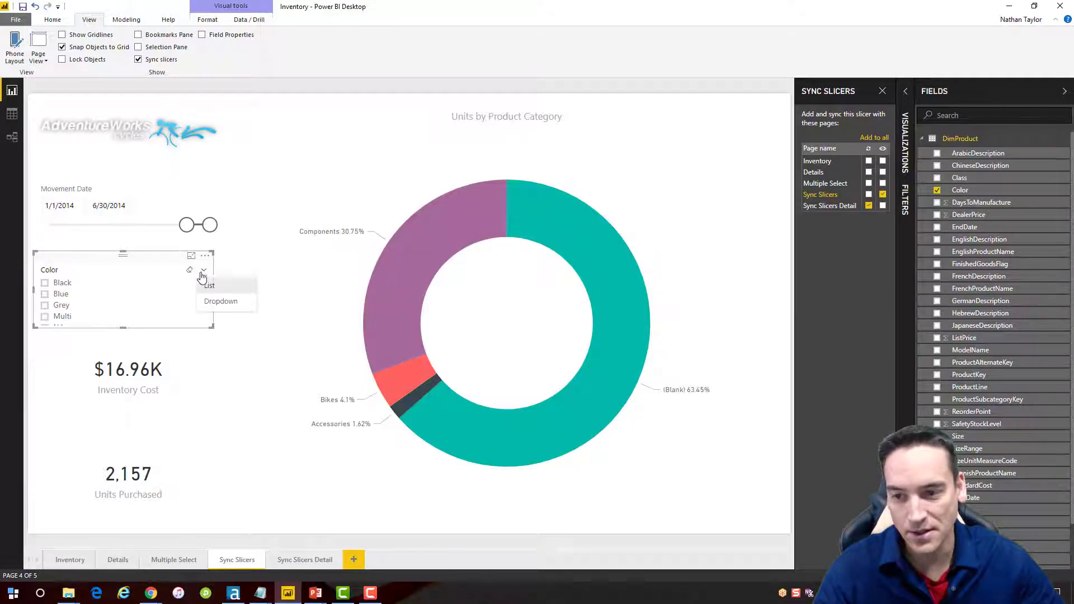
click(218, 302)
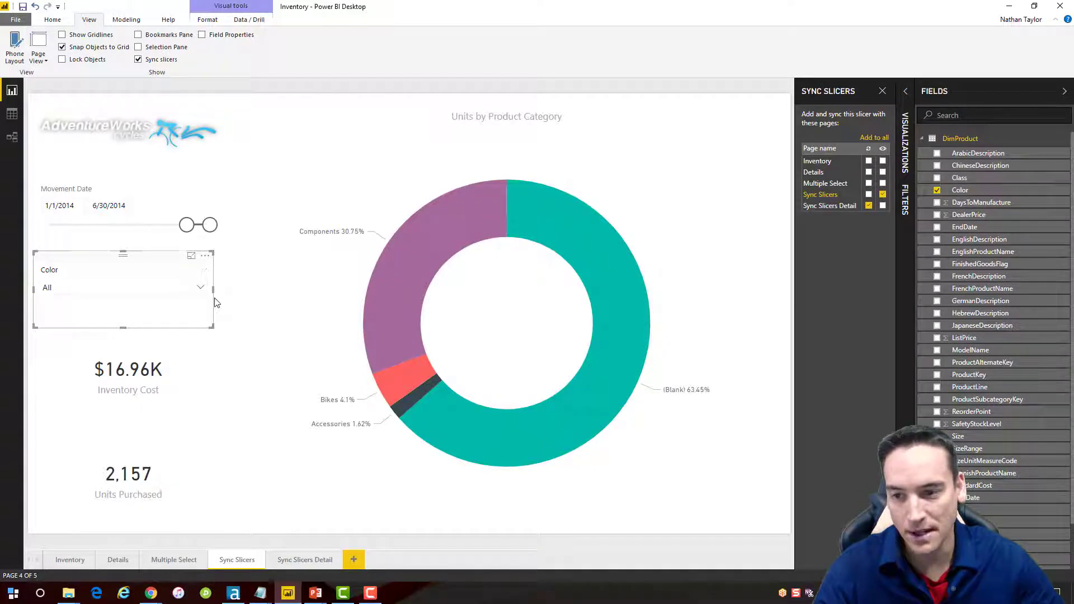
click(1064, 91)
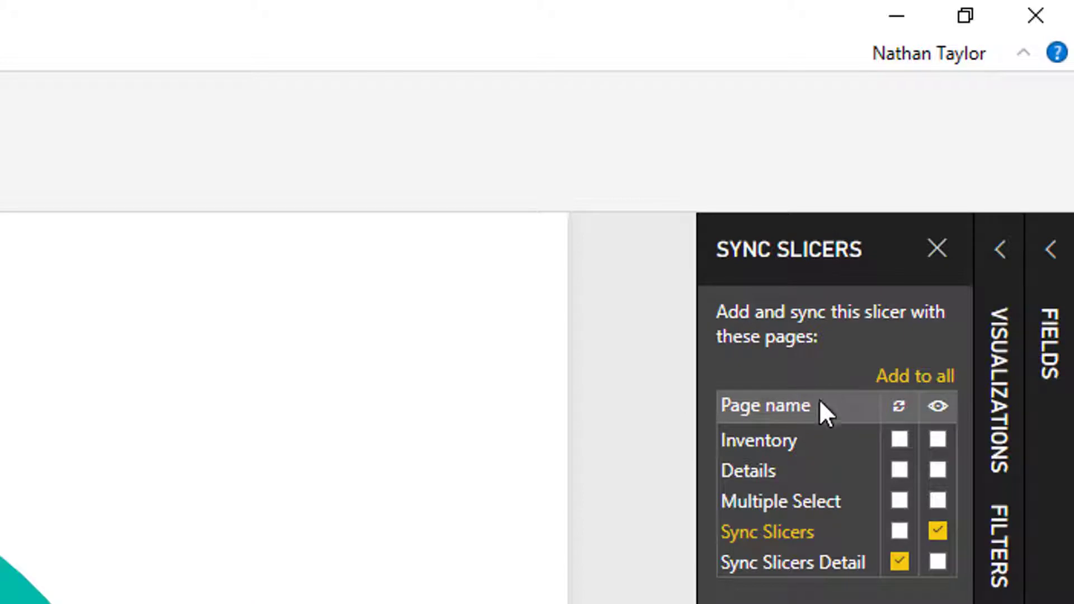
click(899, 562)
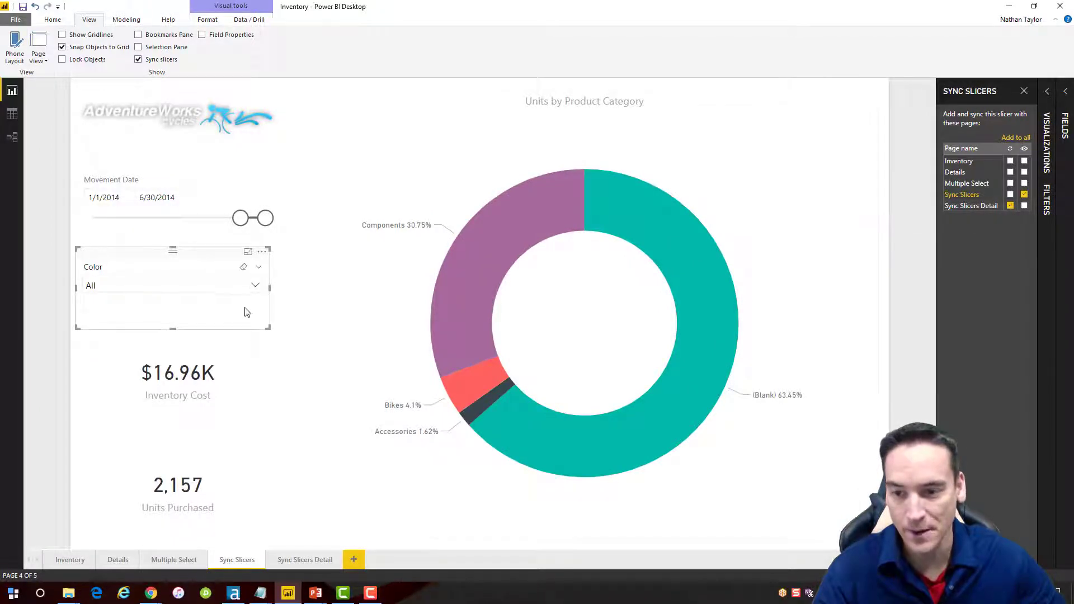
Filter the Color slicer to Blue, then check the Sync Slicers Detail page.
click(256, 286)
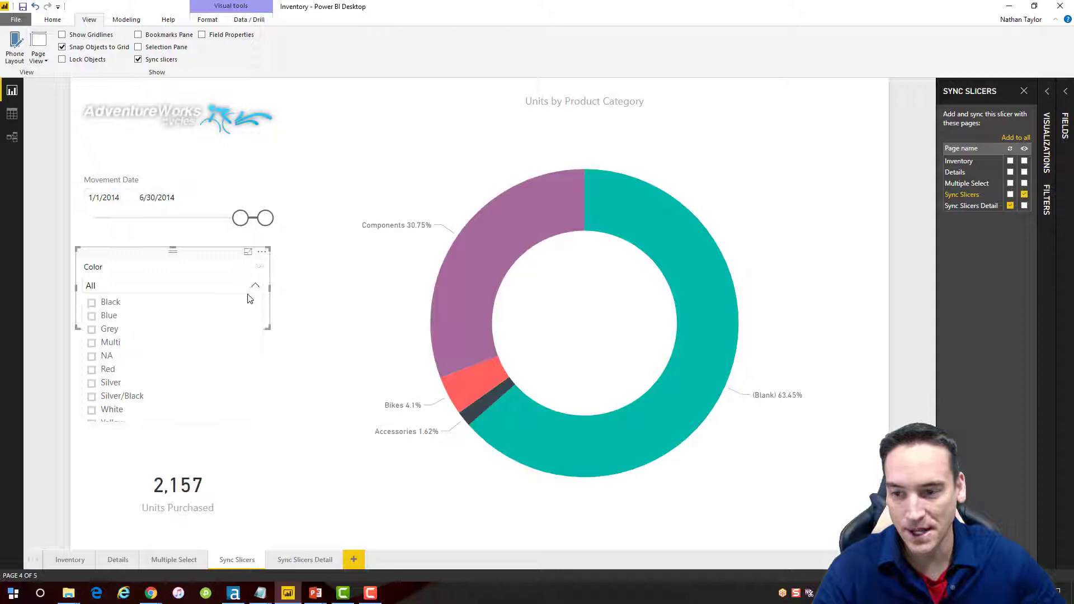
click(237, 317)
click(257, 285)
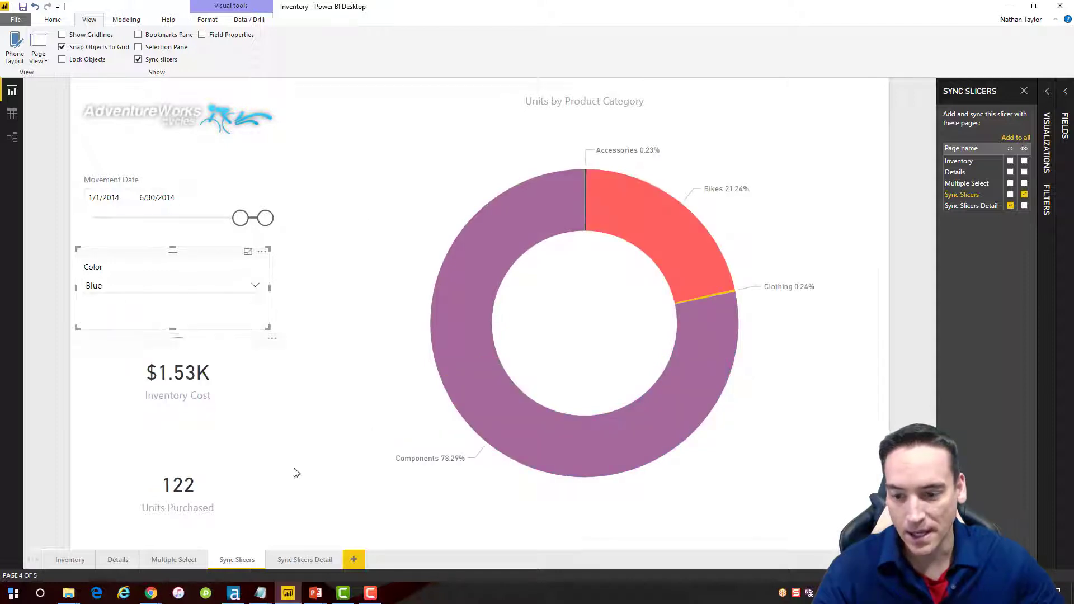
click(303, 561)
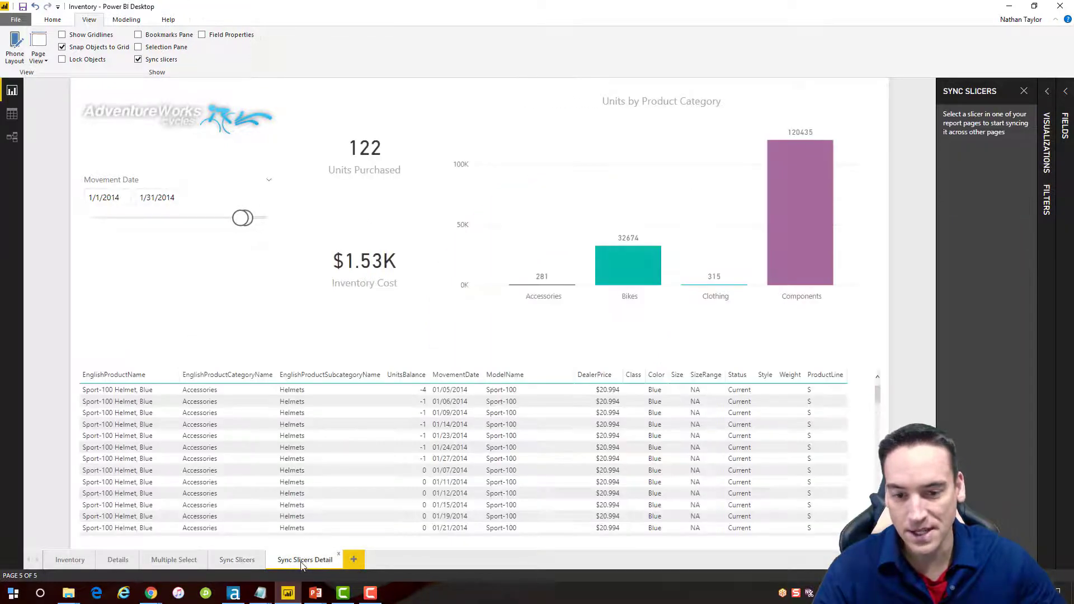
scroll(654, 408, down, 3)
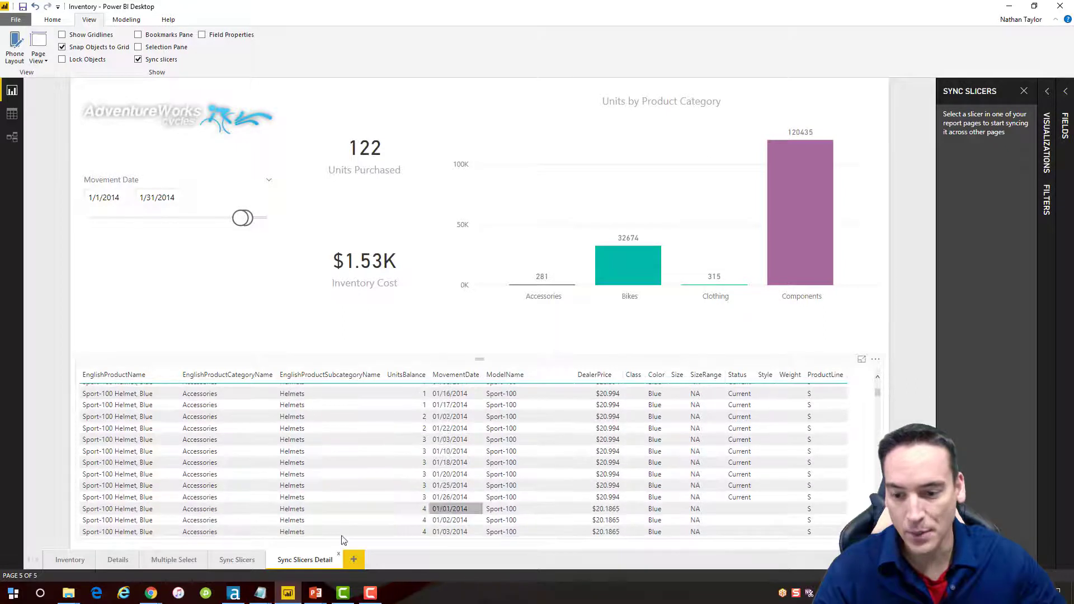
click(234, 562)
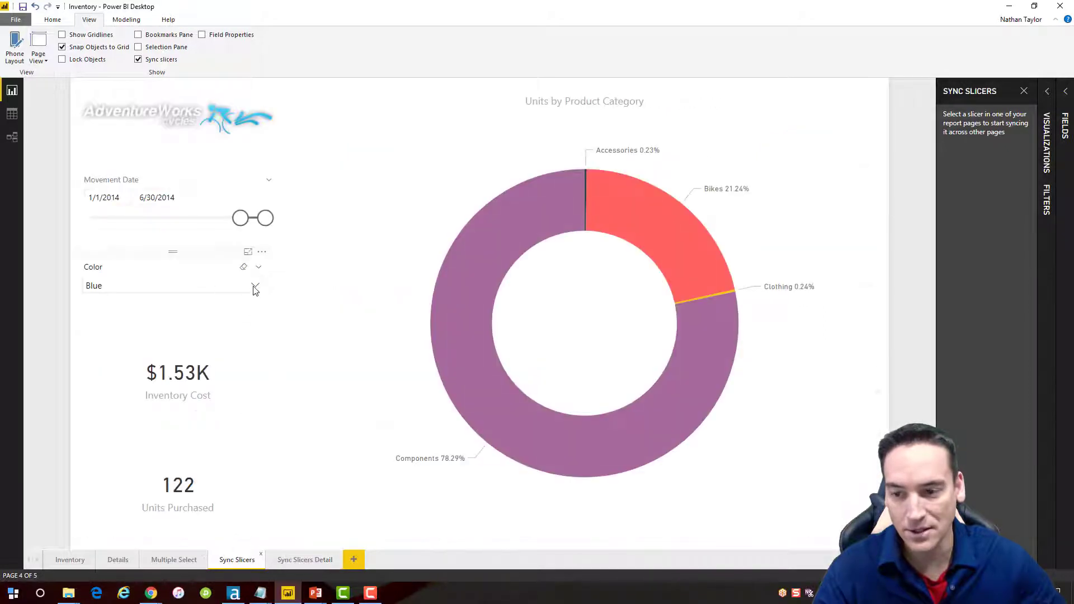
Change the Color filter to Black and compare the Detail page again.
click(255, 287)
click(234, 305)
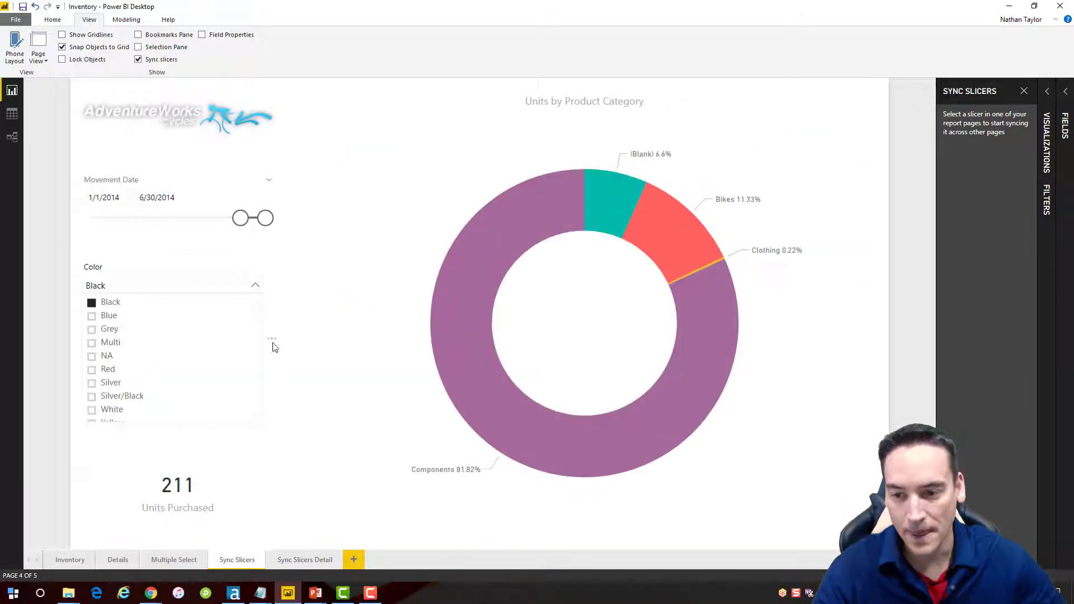
click(255, 288)
click(305, 560)
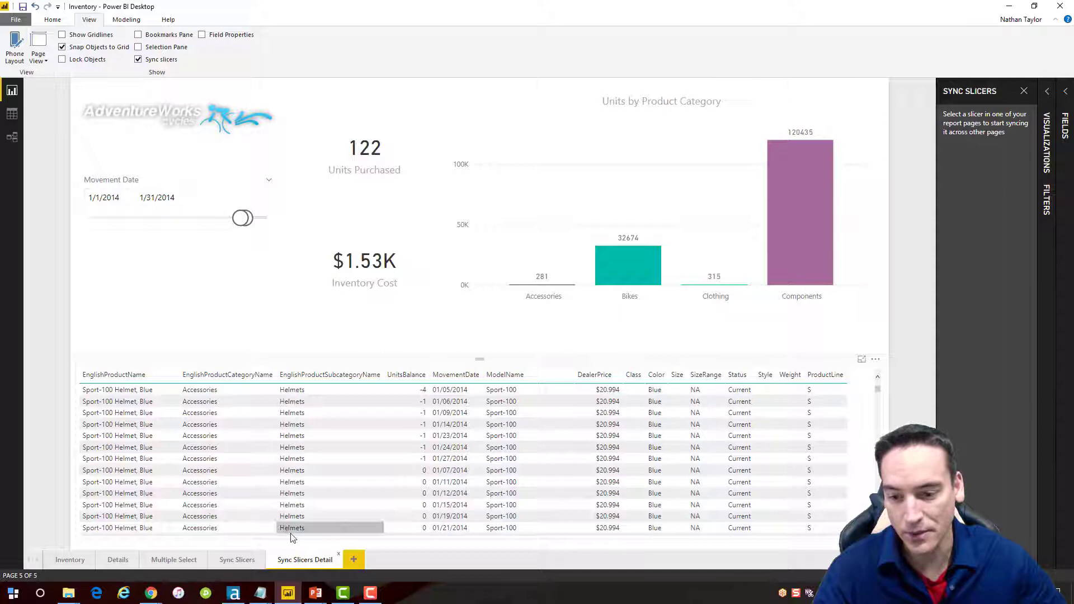
click(238, 560)
Turn on syncing for the Color slicer and check the Sync Slicers Detail page.
click(204, 260)
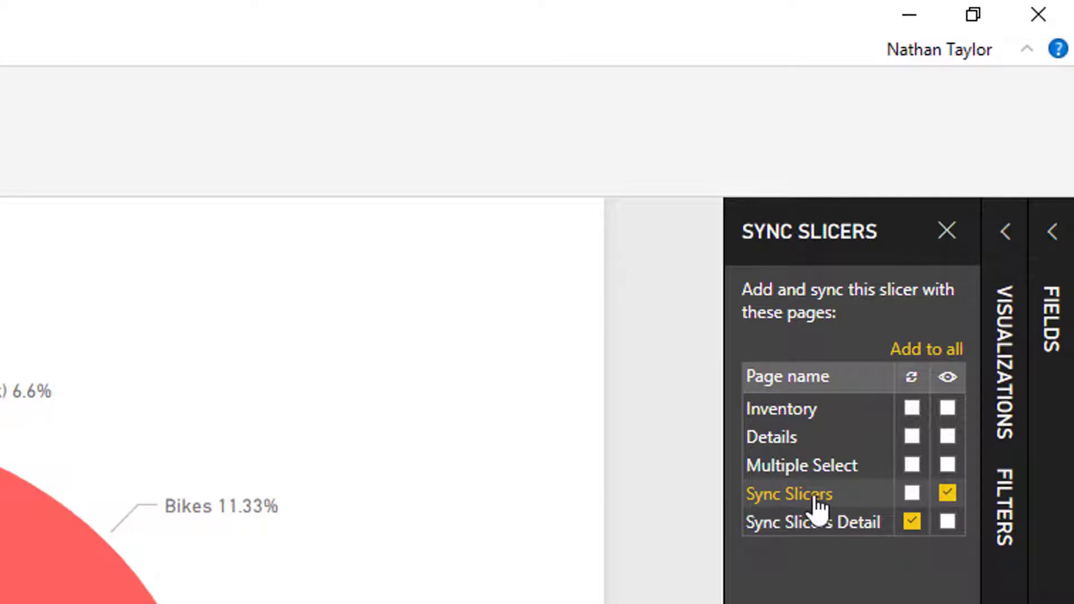
click(911, 493)
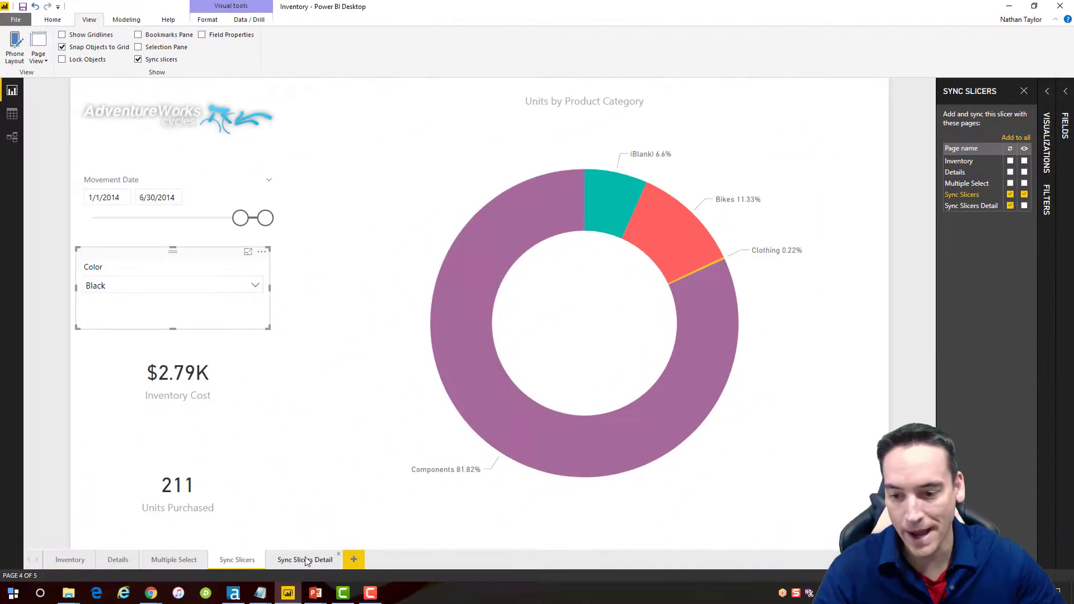
click(305, 559)
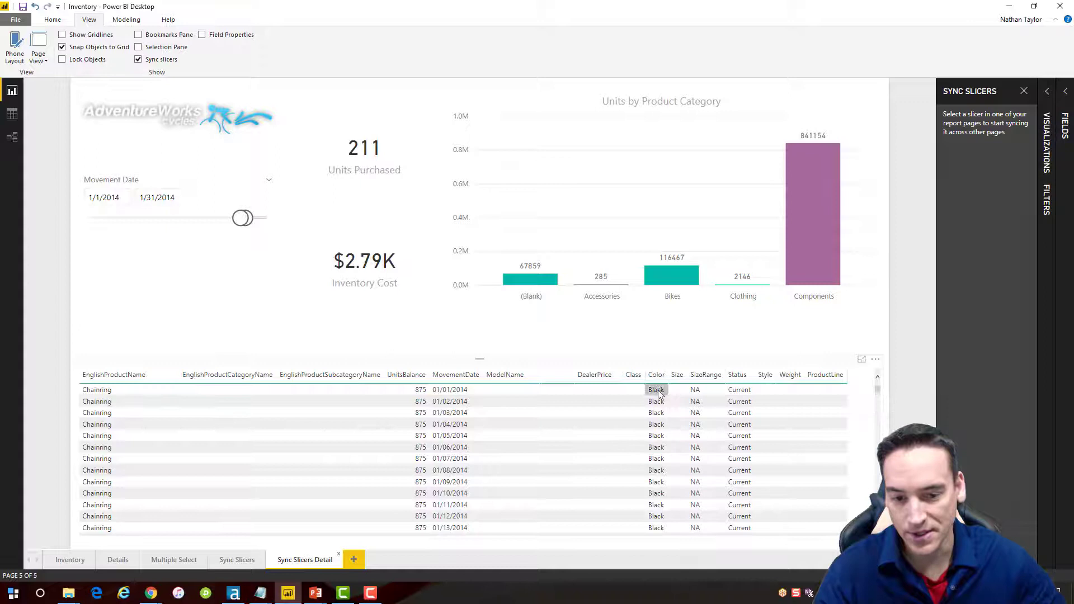
click(226, 559)
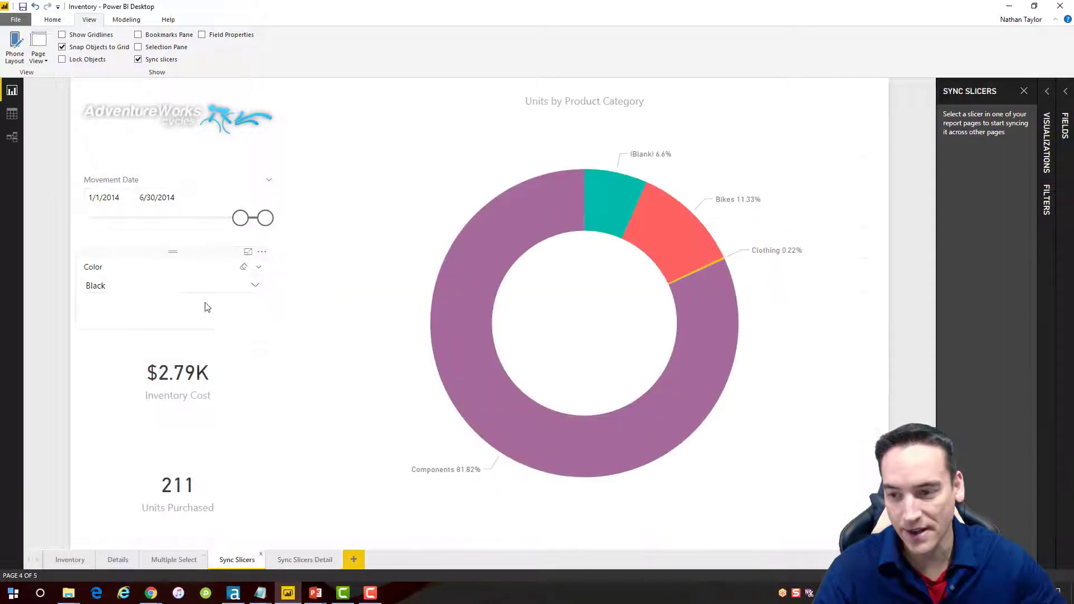
Switch the Color filter to Blue and confirm the Detail page now shows Blue rows.
click(257, 290)
click(233, 314)
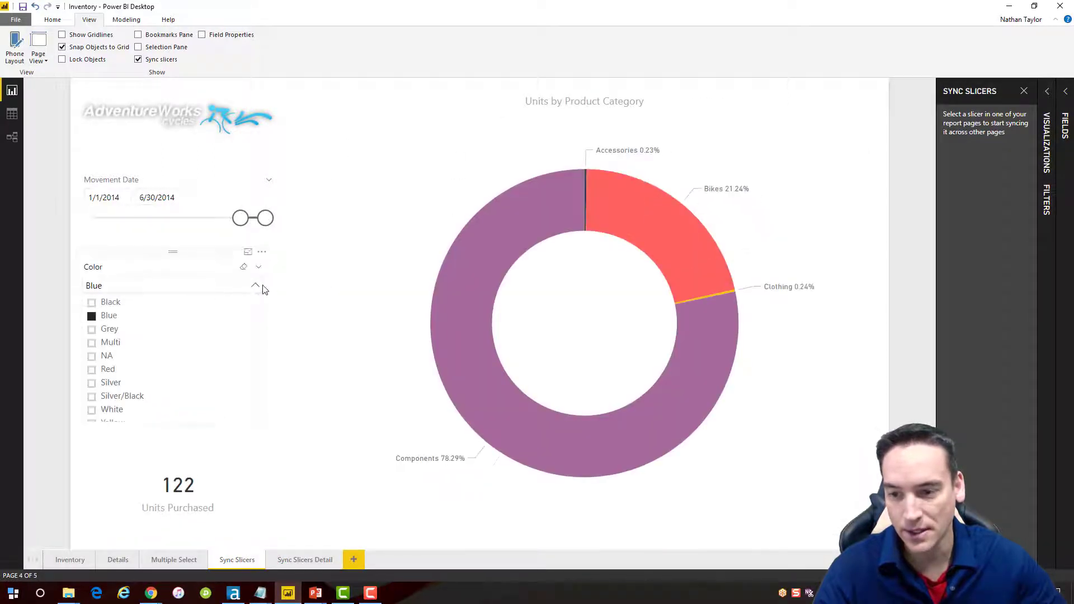
click(259, 287)
click(305, 559)
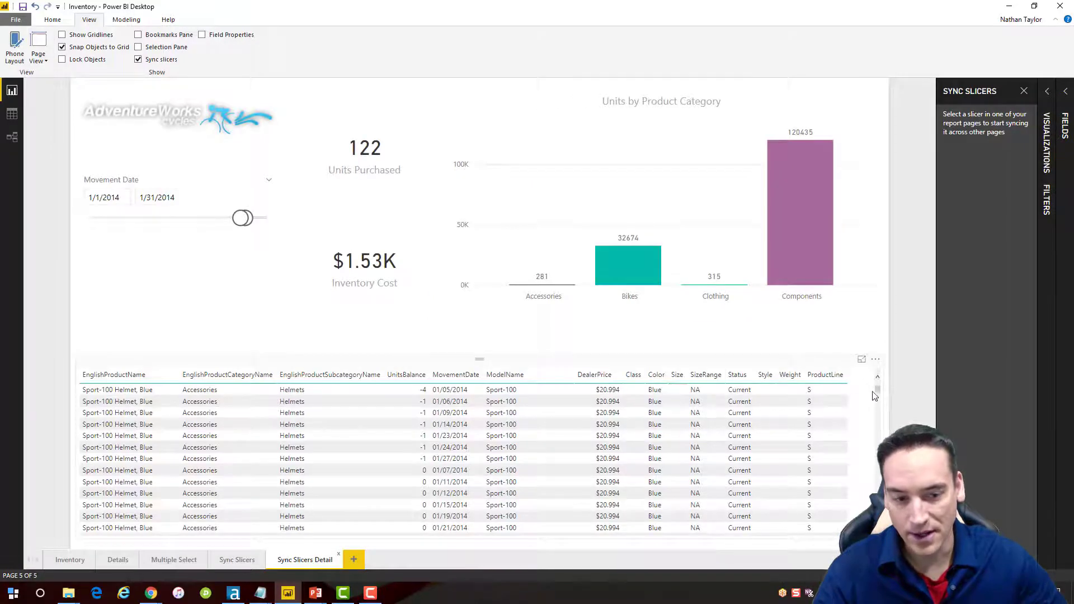
scroll(879, 404, down, 10)
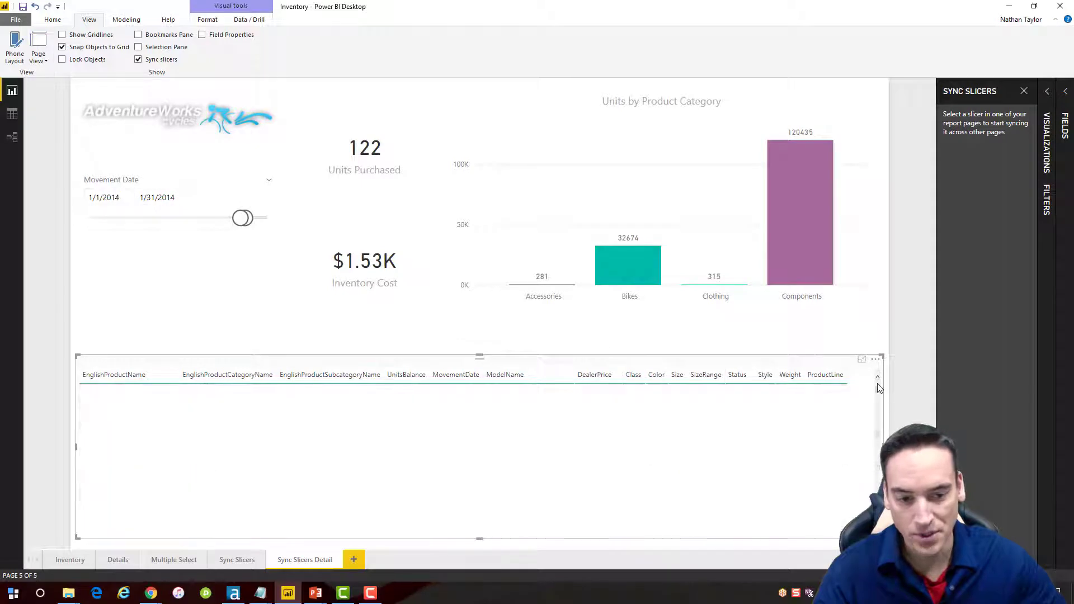
click(237, 560)
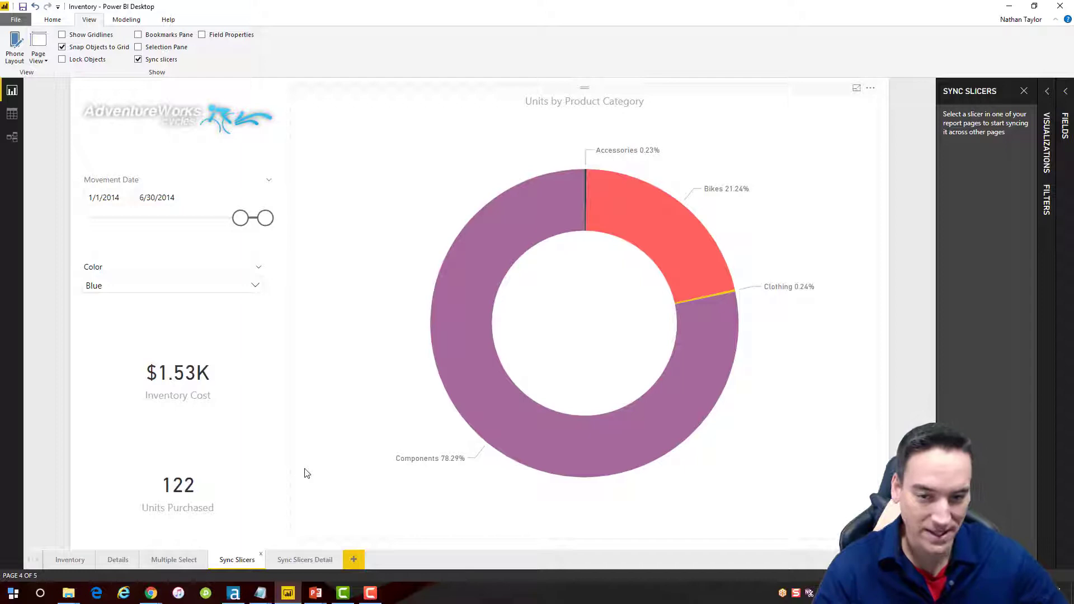
Make the Color slicer visible on the Detail page and filter it there to Black.
click(221, 257)
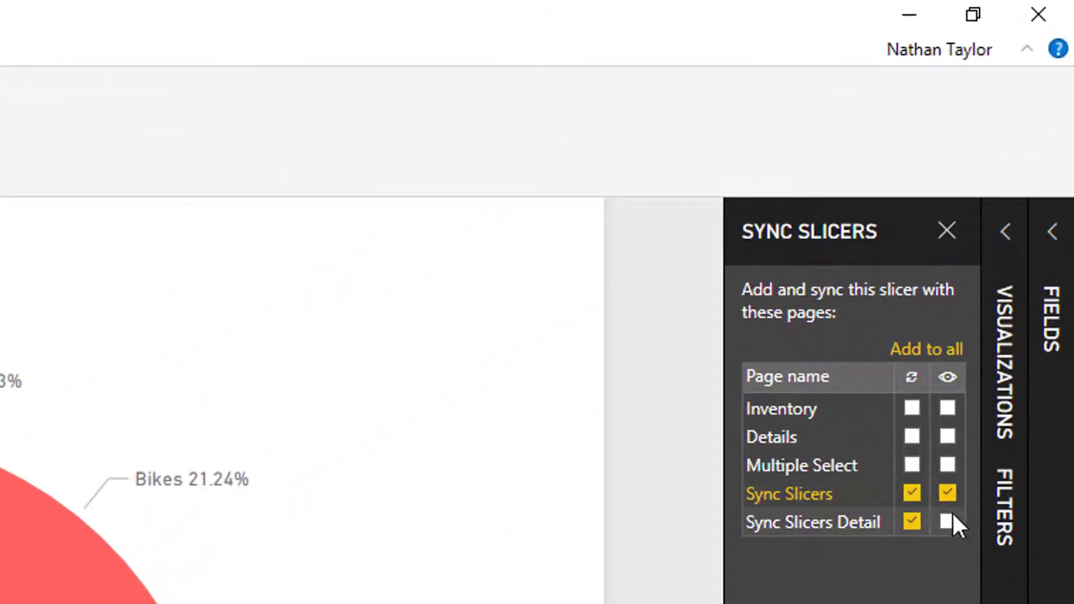
click(946, 521)
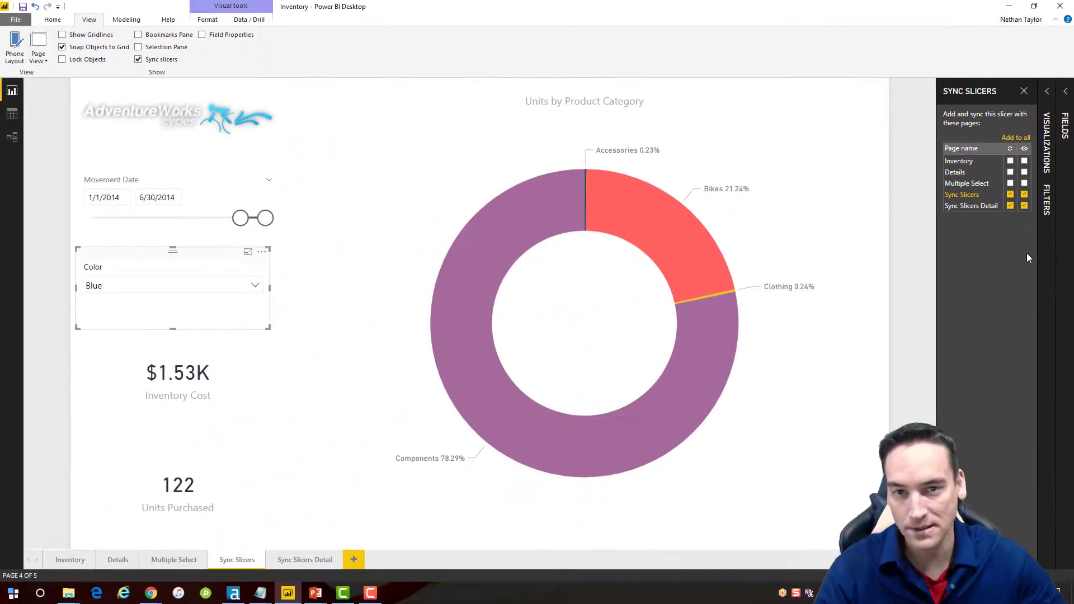
click(317, 561)
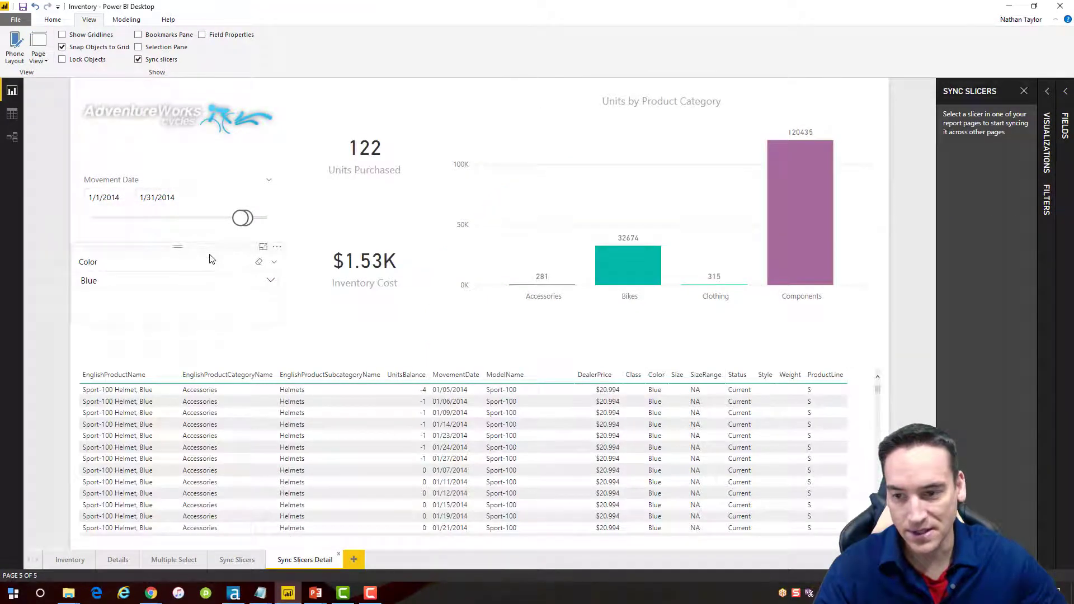
click(270, 284)
click(271, 297)
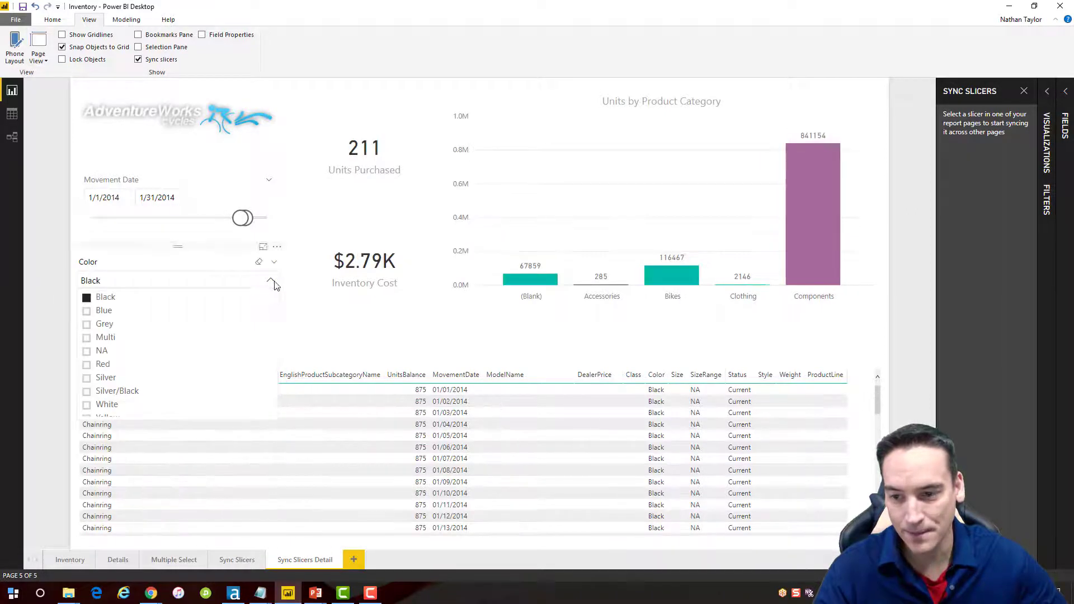
click(272, 282)
click(242, 560)
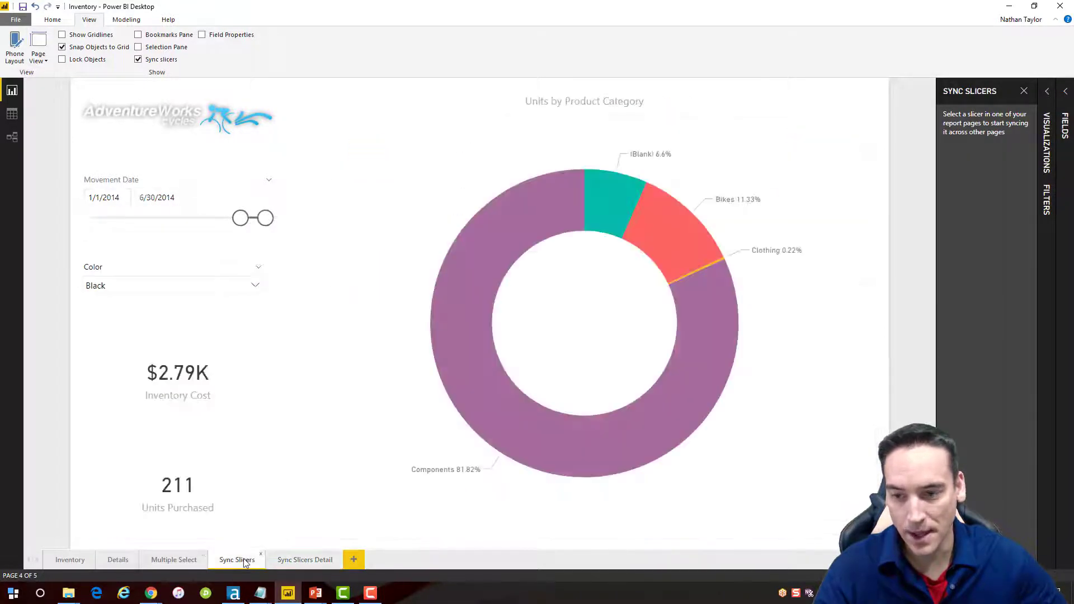
Change the Color filter to Multi and confirm the Detail page's slicer picked it up.
click(256, 286)
click(187, 343)
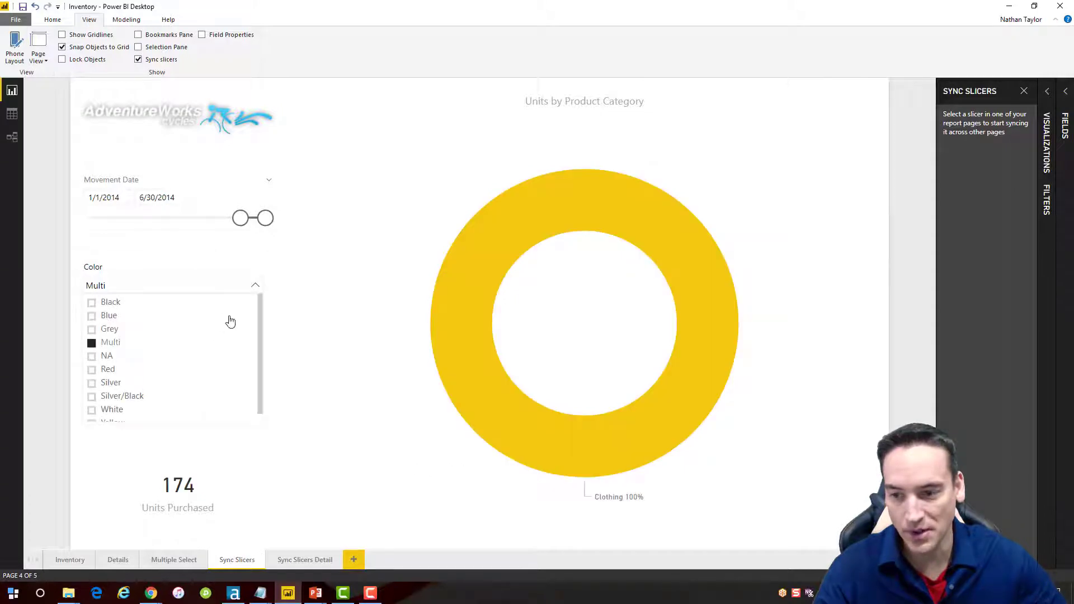
click(255, 287)
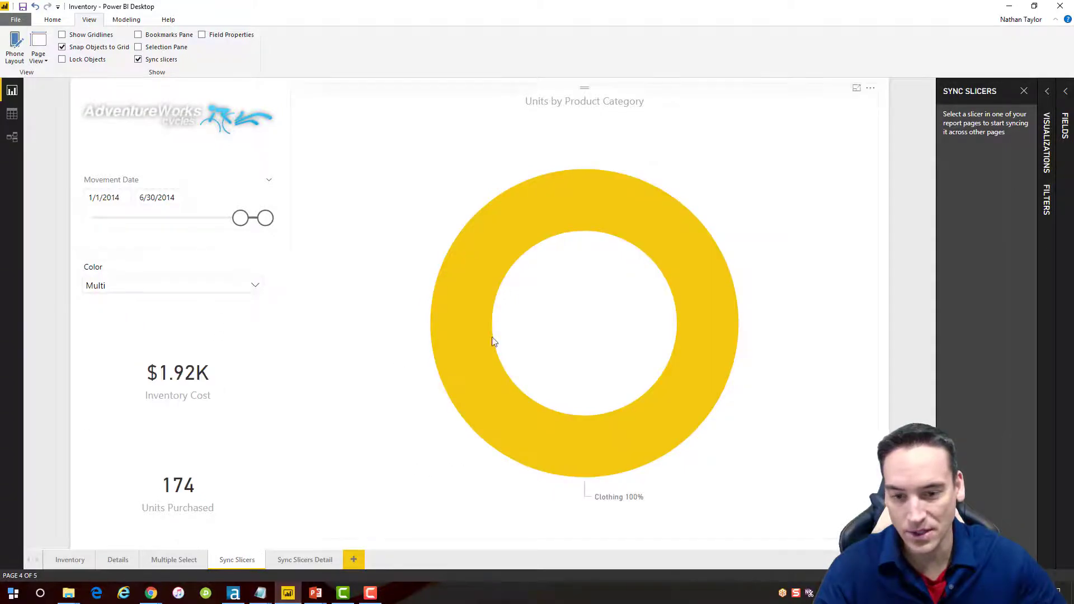
click(302, 560)
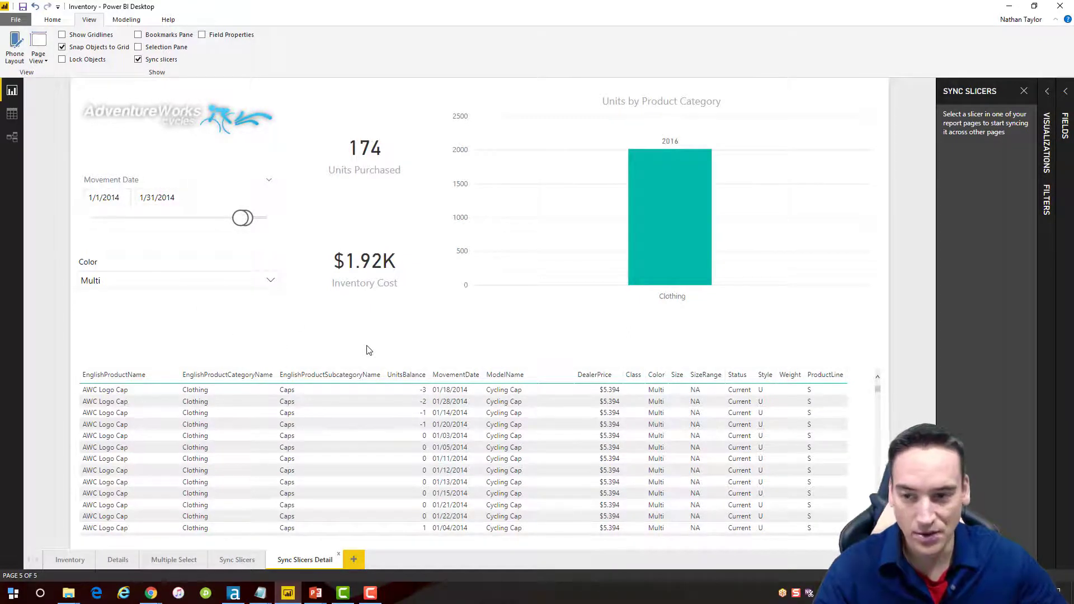
click(229, 255)
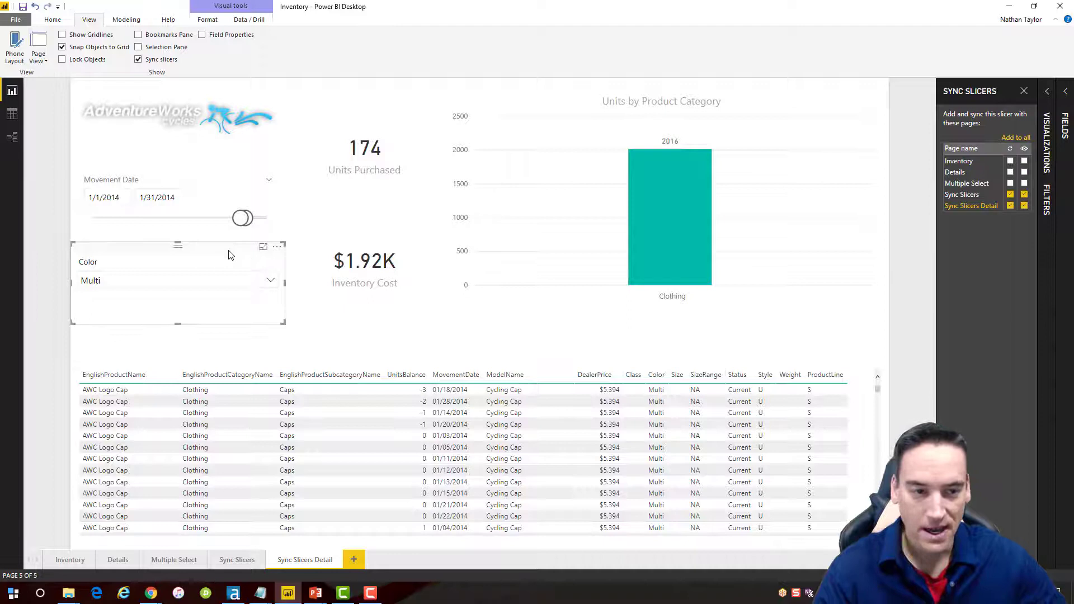